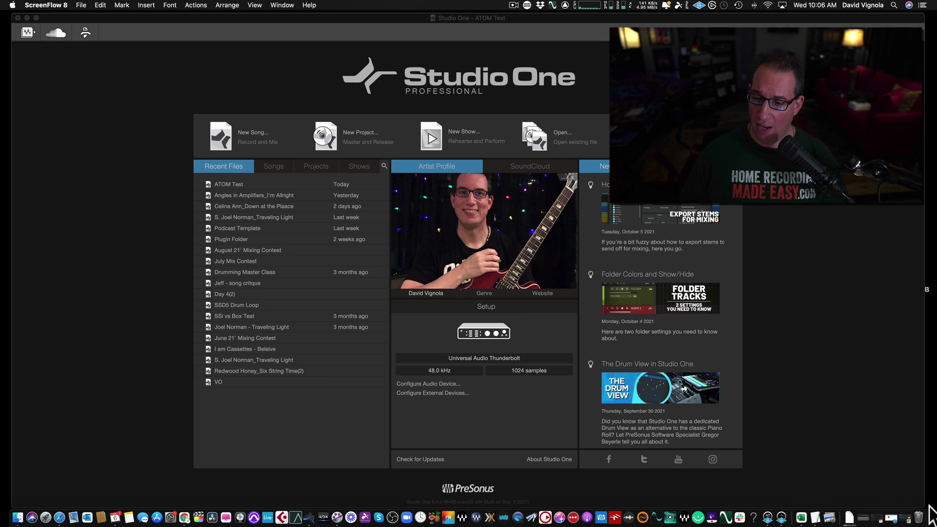
# Briefly revisit the converter's shop page, then dismiss it.
pyautogui.click(891, 518)
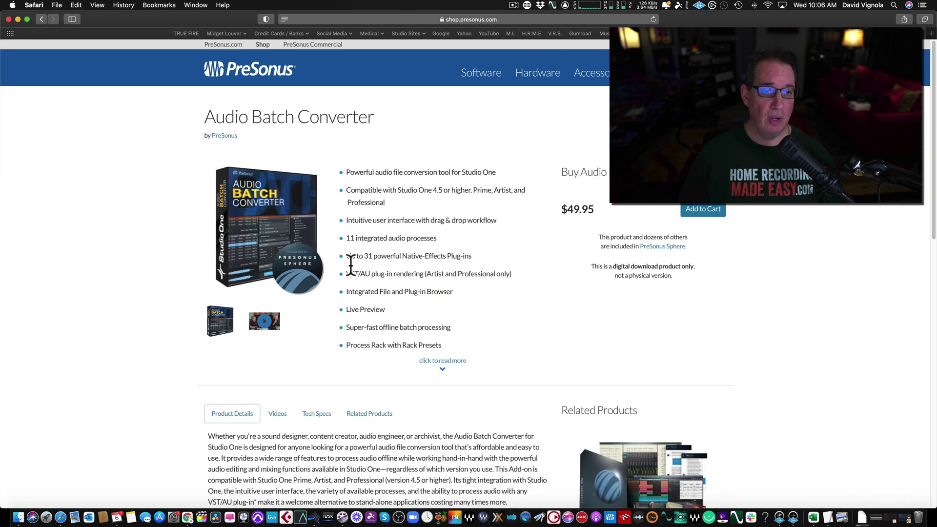
pyautogui.press('XF86MonBrightnessUp')
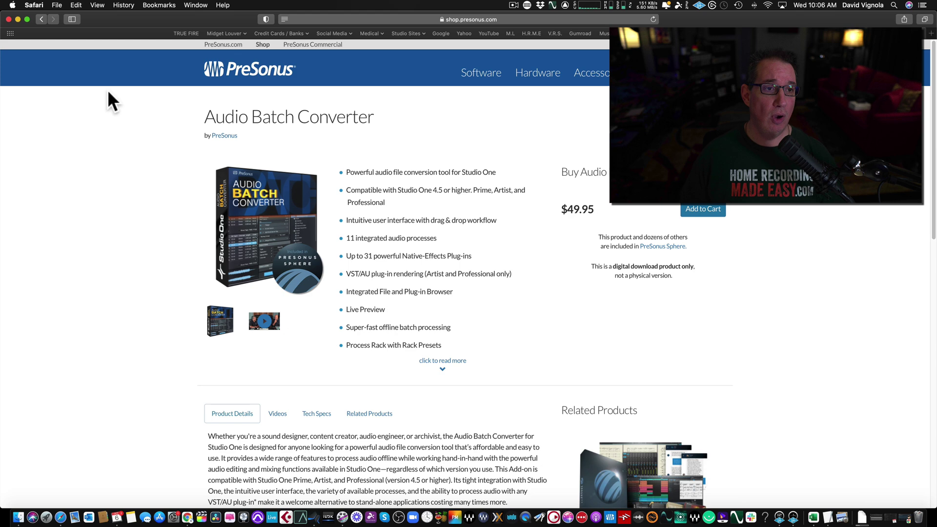
pyautogui.click(17, 19)
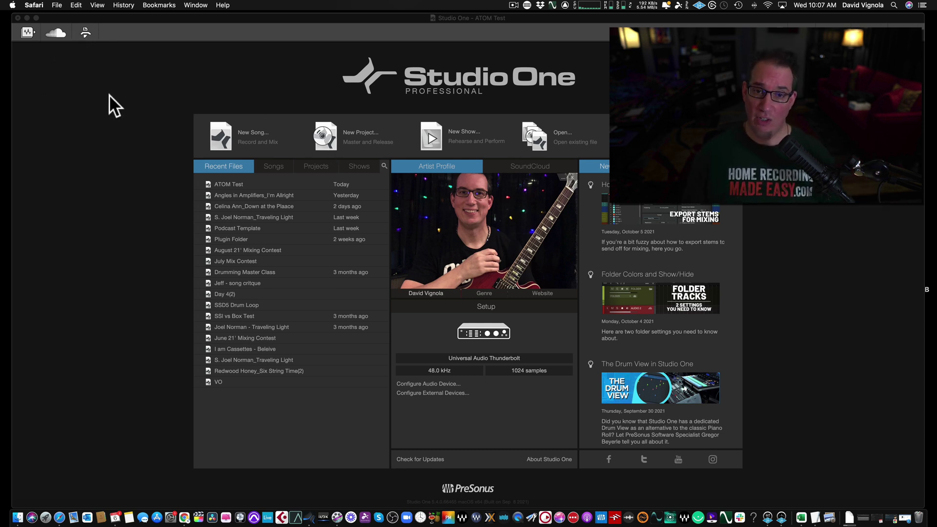
# Bring Studio One forward and launch the Audio Batch Converter from its toolbar.
pyautogui.click(27, 34)
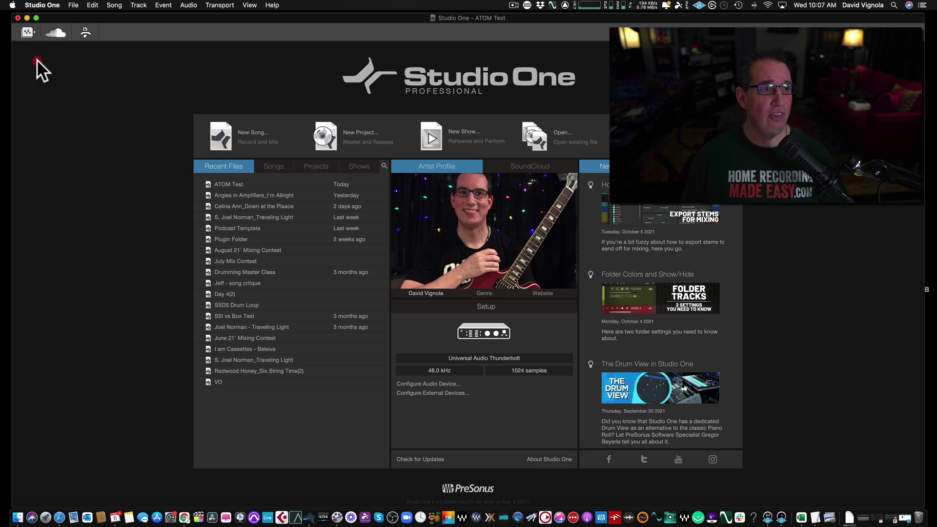
pyautogui.click(26, 34)
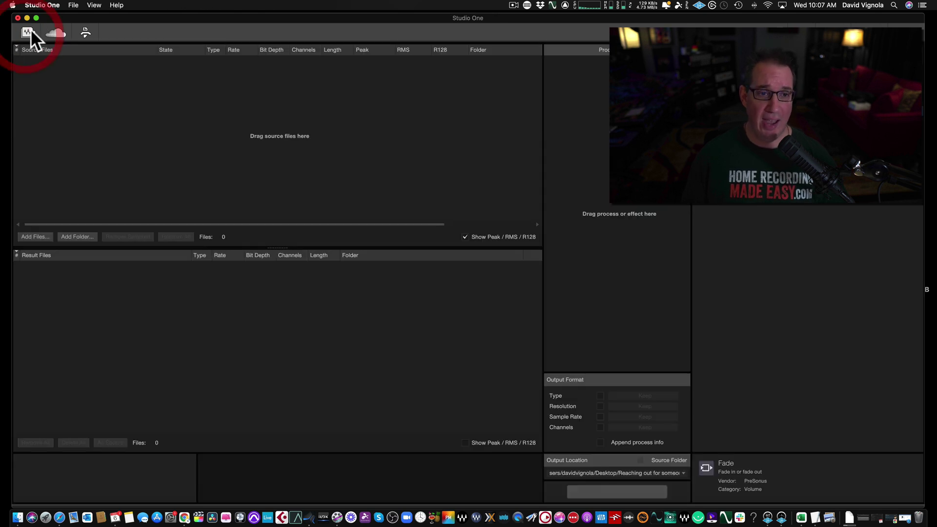
pyautogui.click(303, 15)
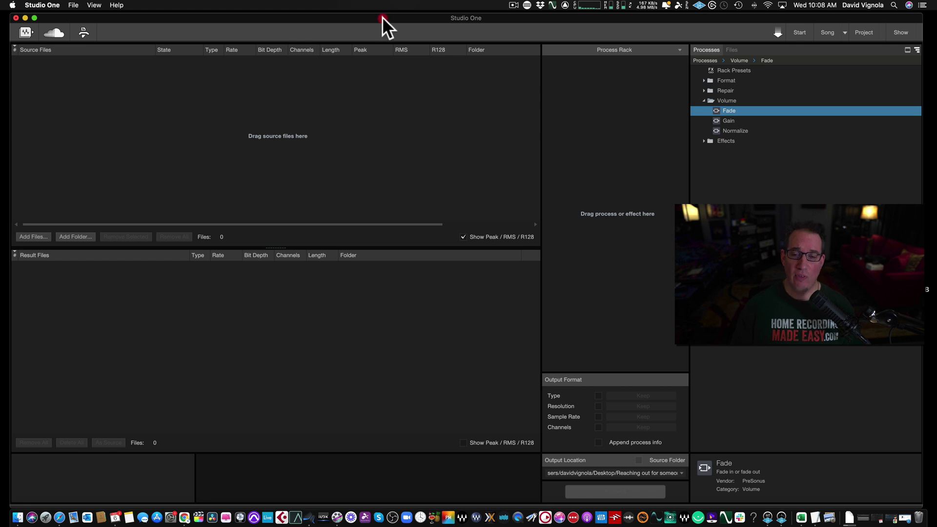
# Drag the three WAVs from Finder's Audio Test Files folder into the converter's source list.
pyautogui.moveTo(382, 16); pyautogui.dragTo(160, 20)
pyautogui.doubleClick(734, 180)
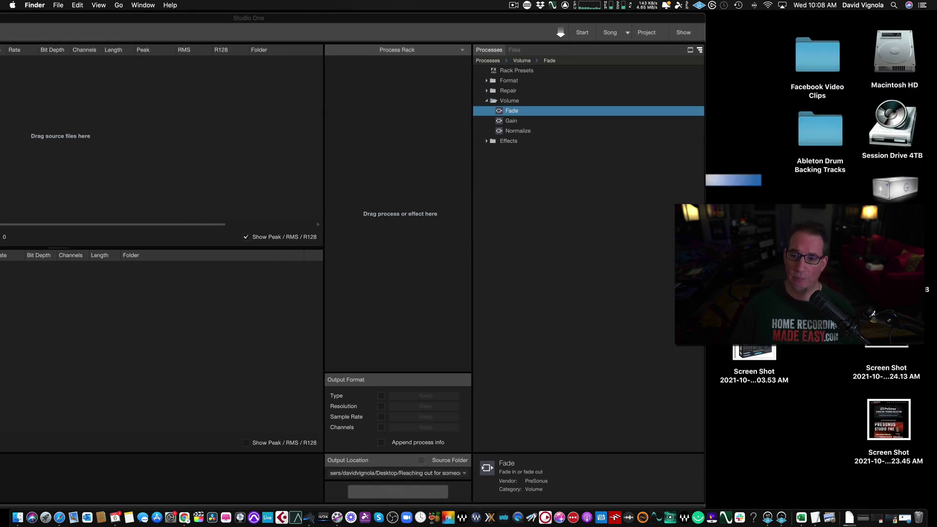
pyautogui.moveTo(393, 99); pyautogui.dragTo(523, 160)
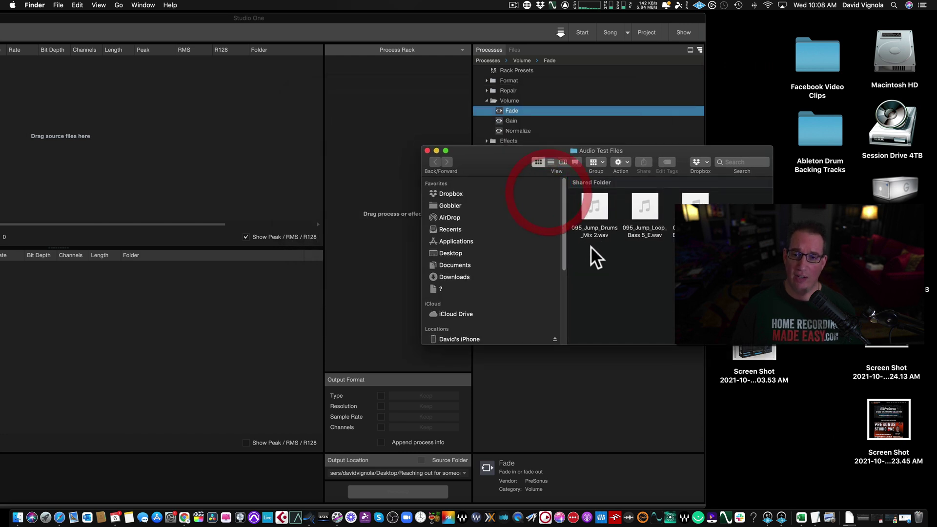
pyautogui.moveTo(588, 247); pyautogui.dragTo(702, 193)
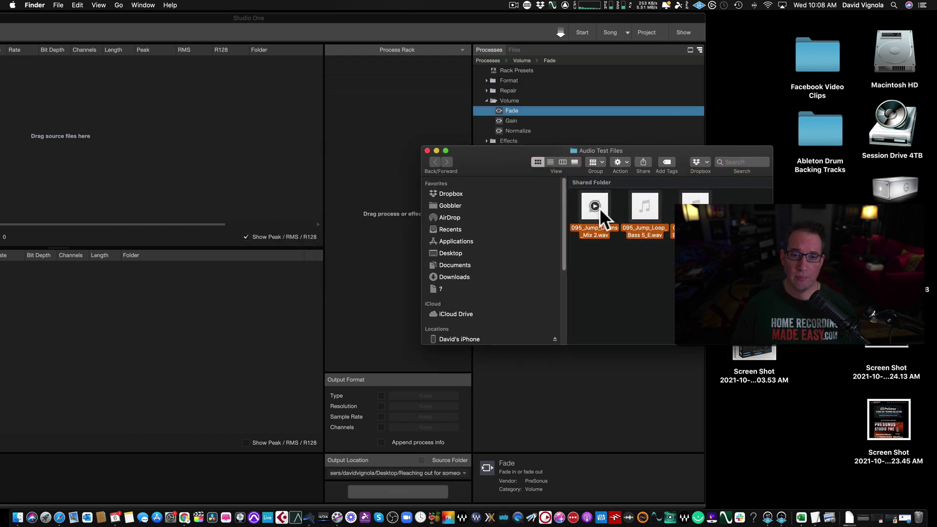
pyautogui.moveTo(599, 208); pyautogui.dragTo(114, 143)
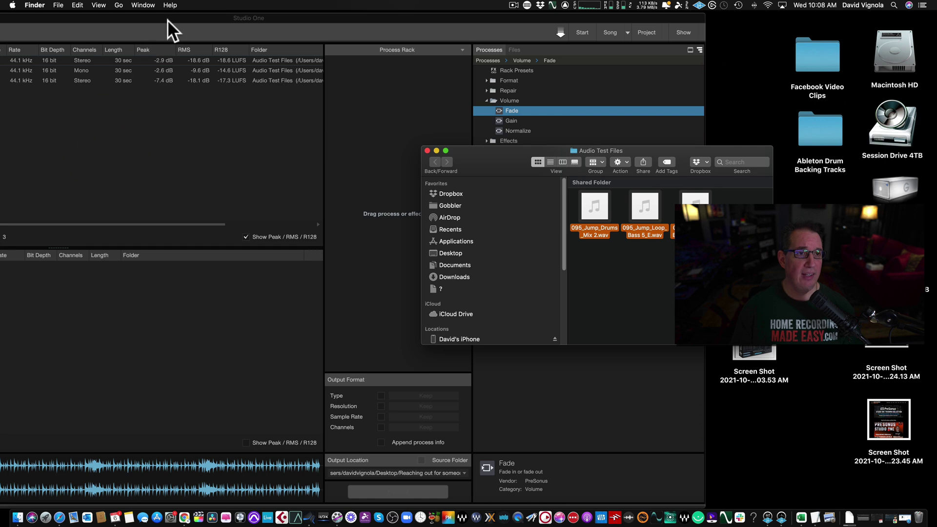
pyautogui.moveTo(168, 18); pyautogui.dragTo(389, 6)
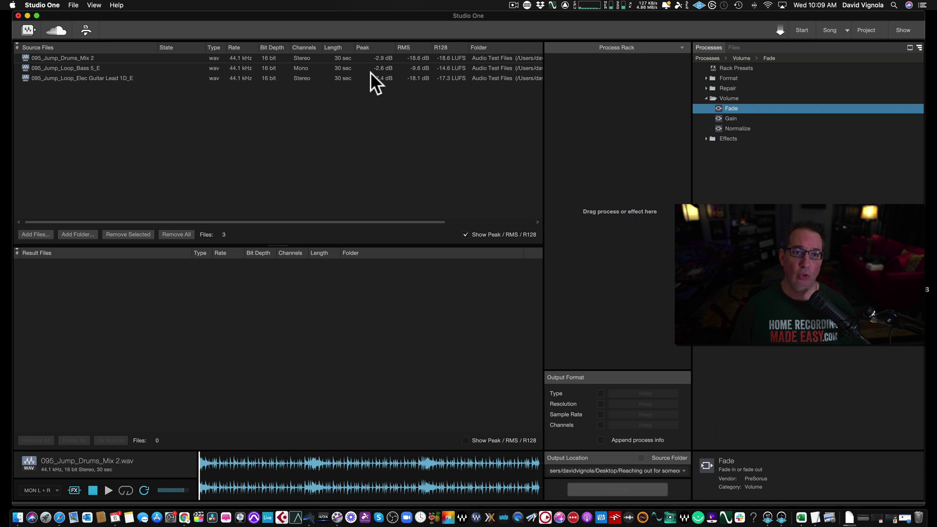
pyautogui.click(465, 235)
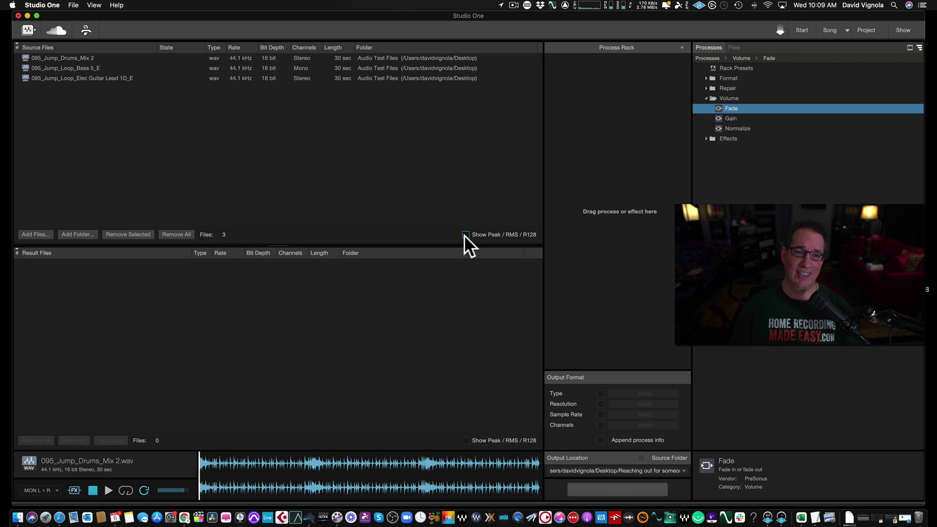
pyautogui.click(465, 235)
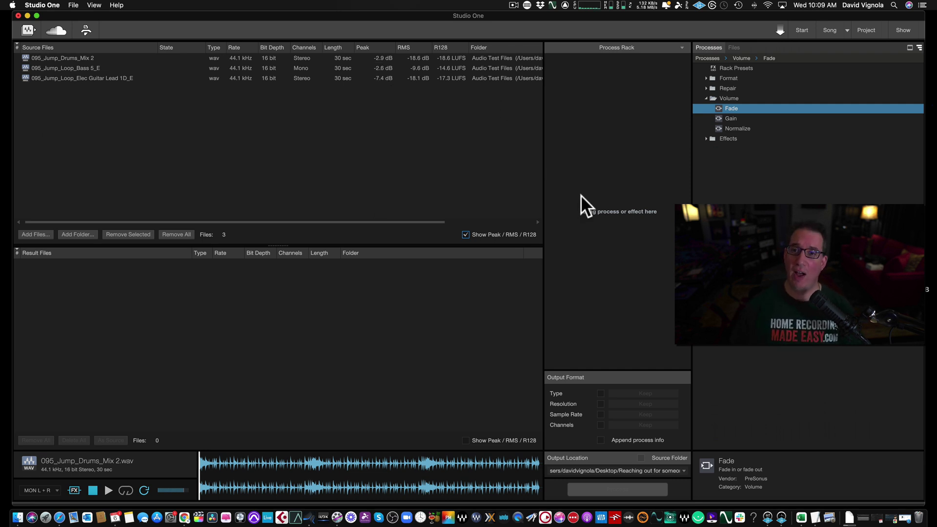
# Browse the Format and Repair groups in the Processes tree.
pyautogui.click(706, 78)
pyautogui.click(706, 85)
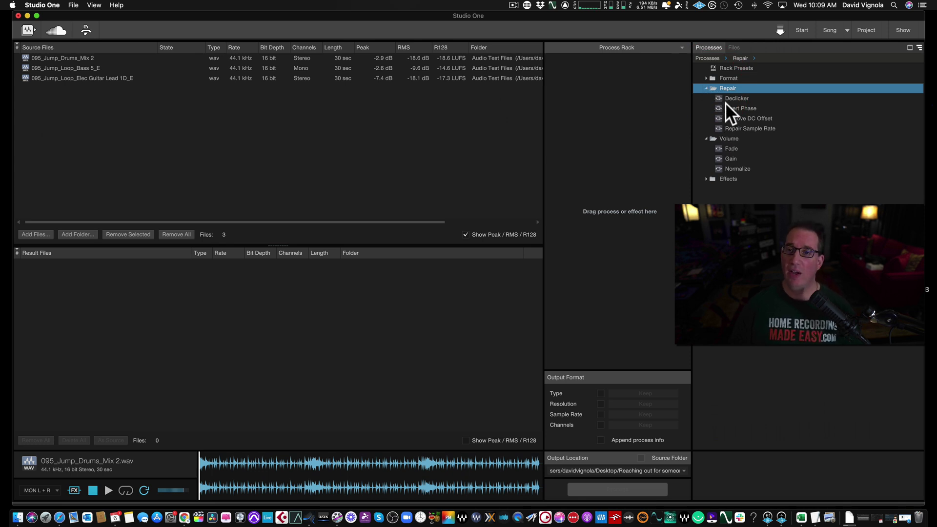
pyautogui.click(706, 88)
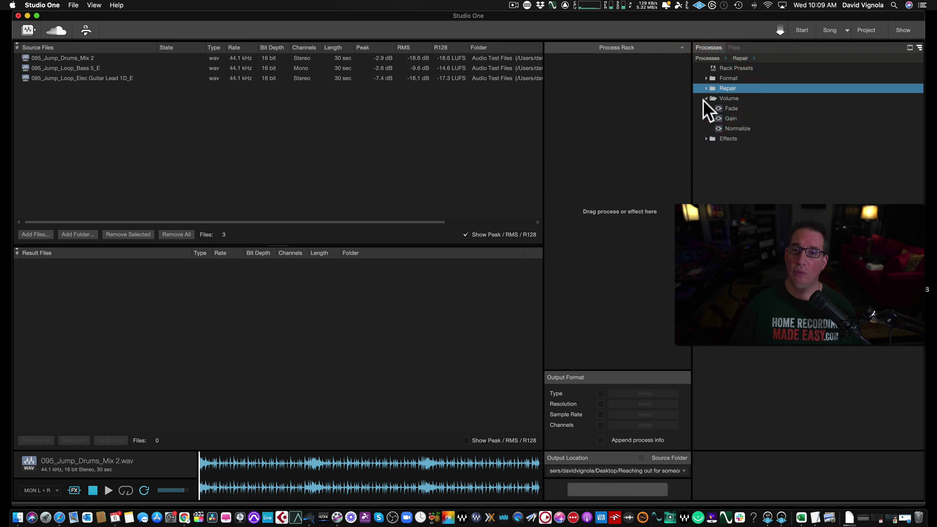
# Add Volume > Fade to the Process Rack, keep its Linear curve, and bypass it.
pyautogui.click(727, 110)
pyautogui.moveTo(727, 109); pyautogui.dragTo(616, 86)
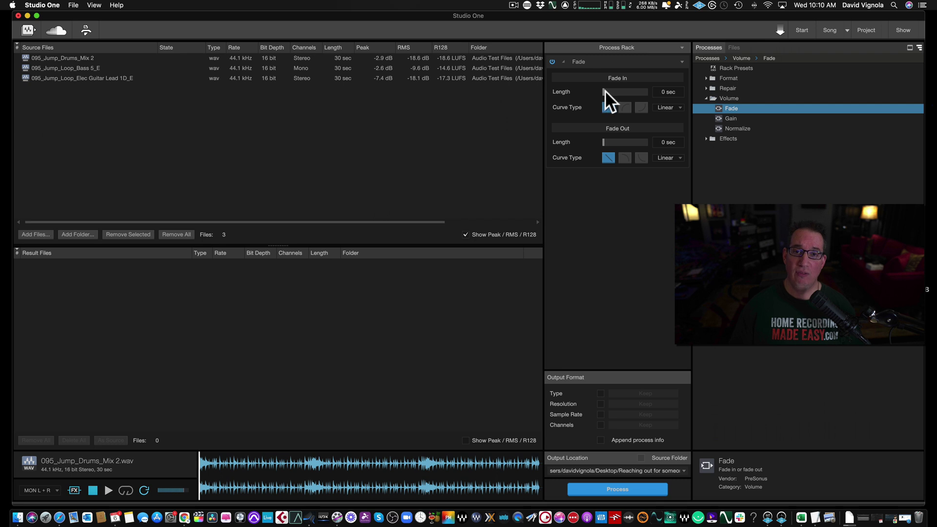
pyautogui.click(678, 108)
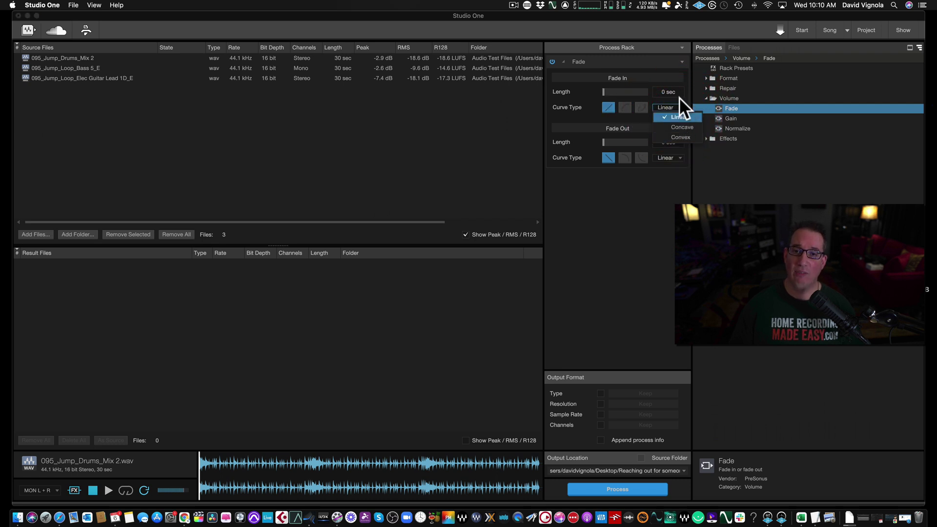
pyautogui.click(679, 98)
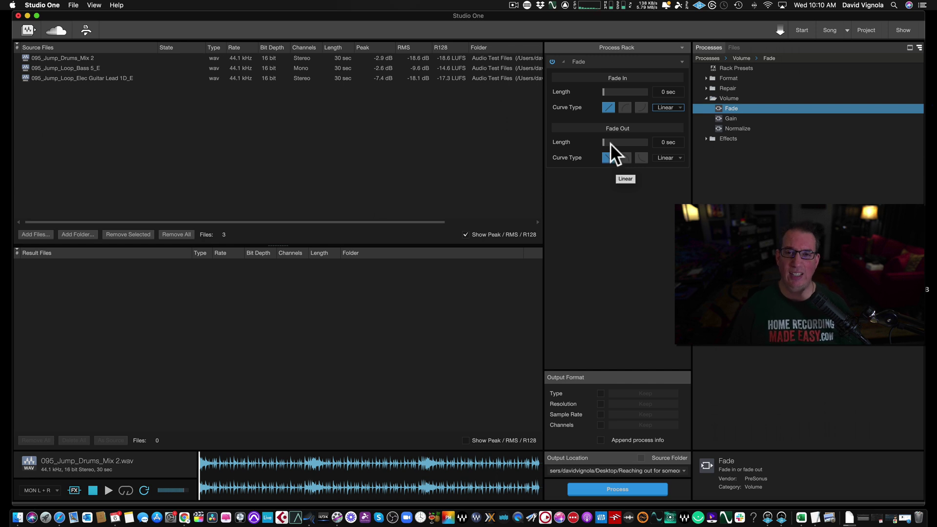
pyautogui.click(552, 61)
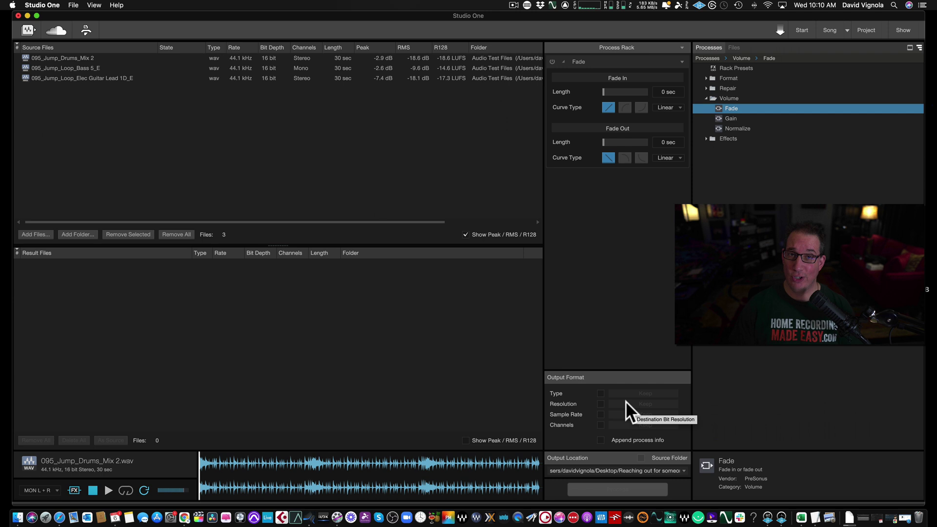
# Keep Wave File as the output type and set resolution to 32 Bit Float.
pyautogui.click(600, 393)
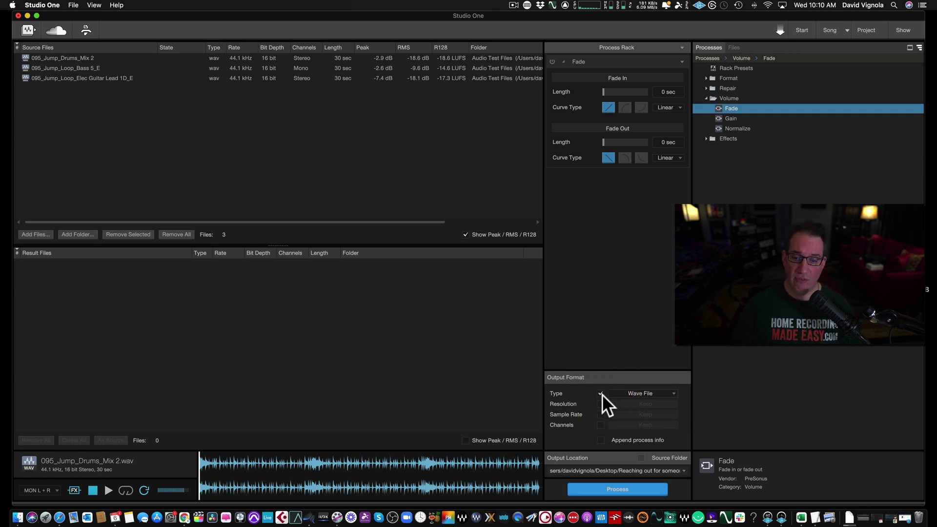
pyautogui.click(634, 391)
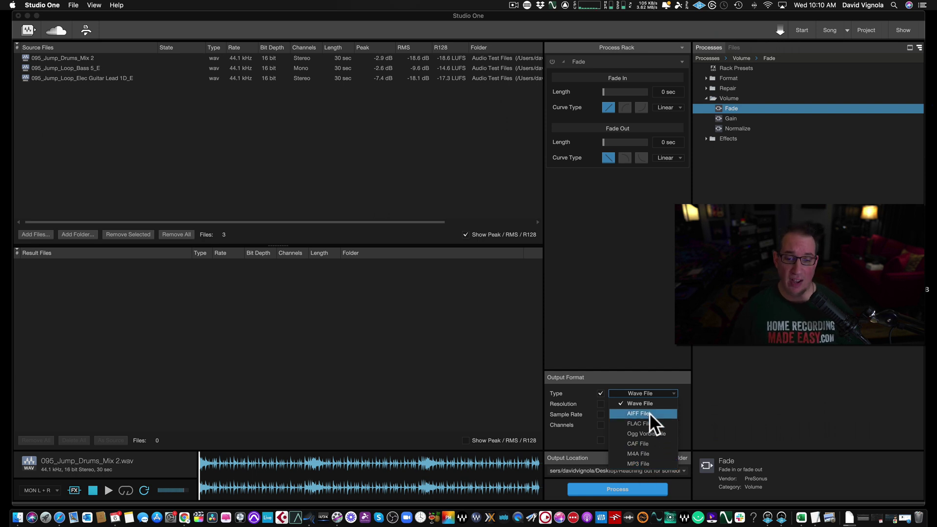
pyautogui.click(649, 348)
pyautogui.click(600, 403)
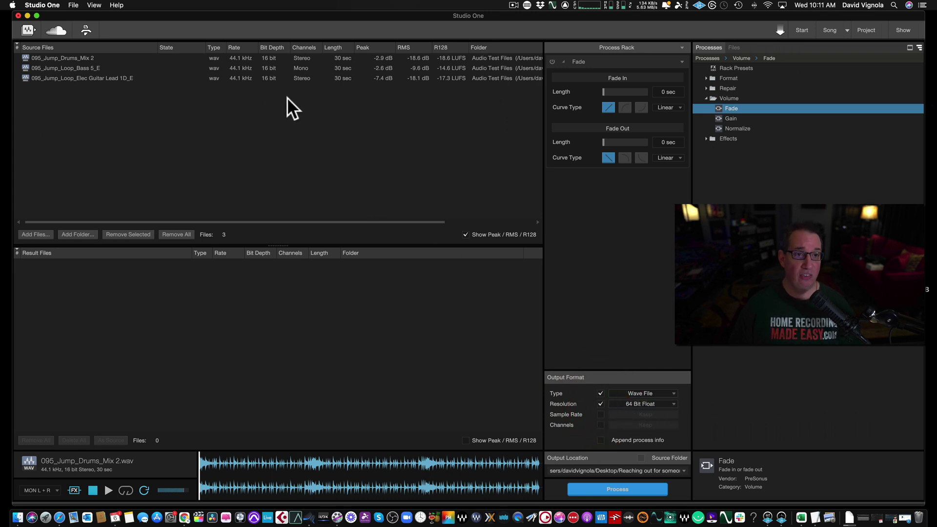
pyautogui.click(659, 402)
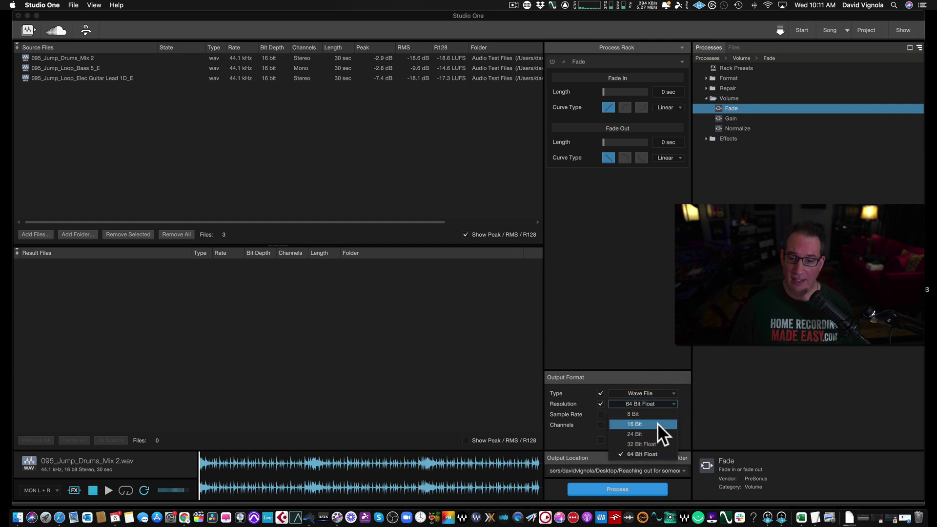
pyautogui.click(654, 443)
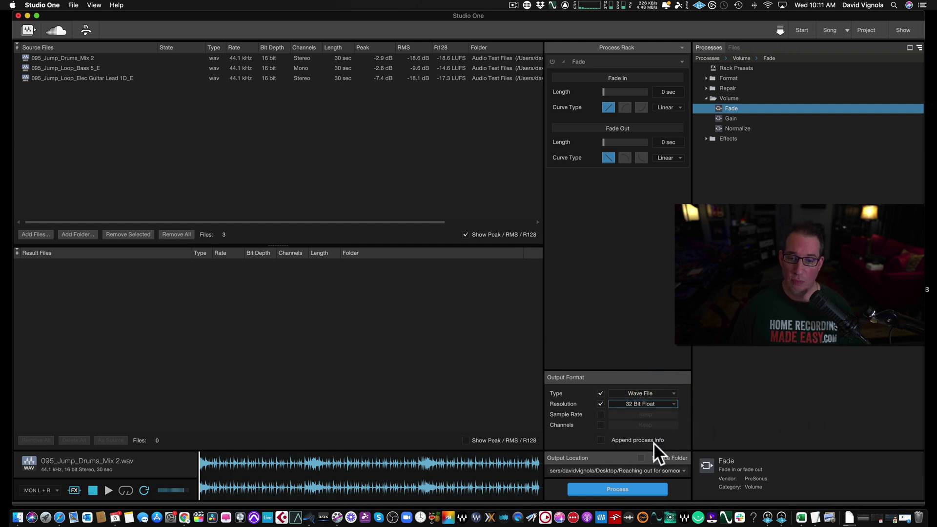
# Enable sample-rate conversion and choose 48.0 kHz.
pyautogui.click(601, 414)
pyautogui.click(642, 414)
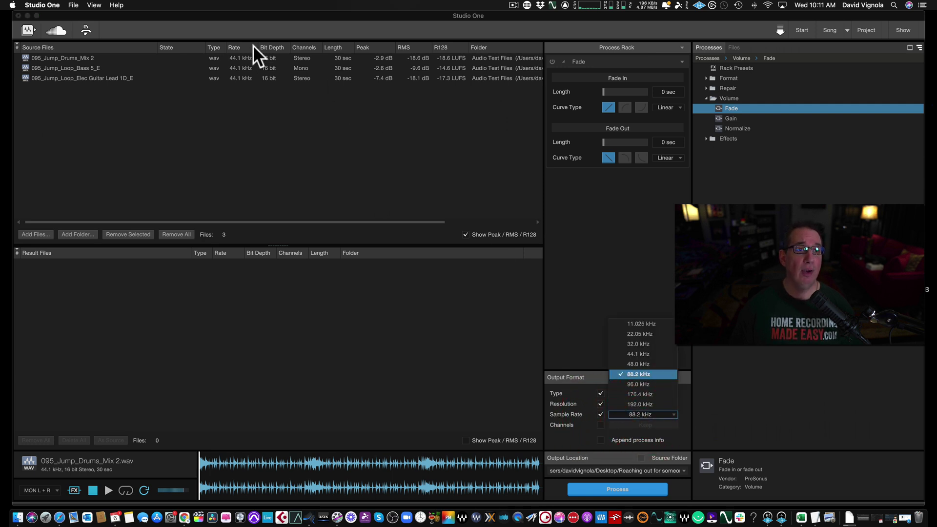
pyautogui.click(640, 364)
pyautogui.click(640, 414)
pyautogui.click(632, 375)
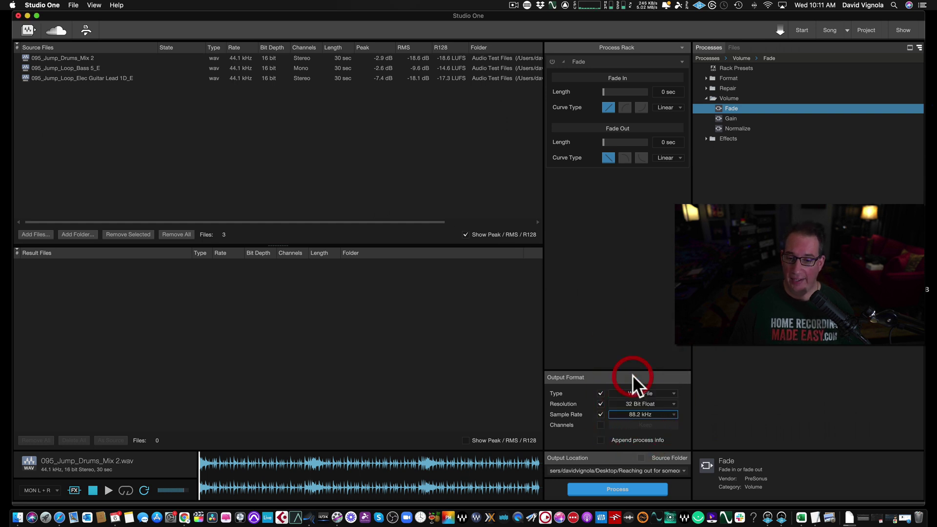
pyautogui.click(631, 414)
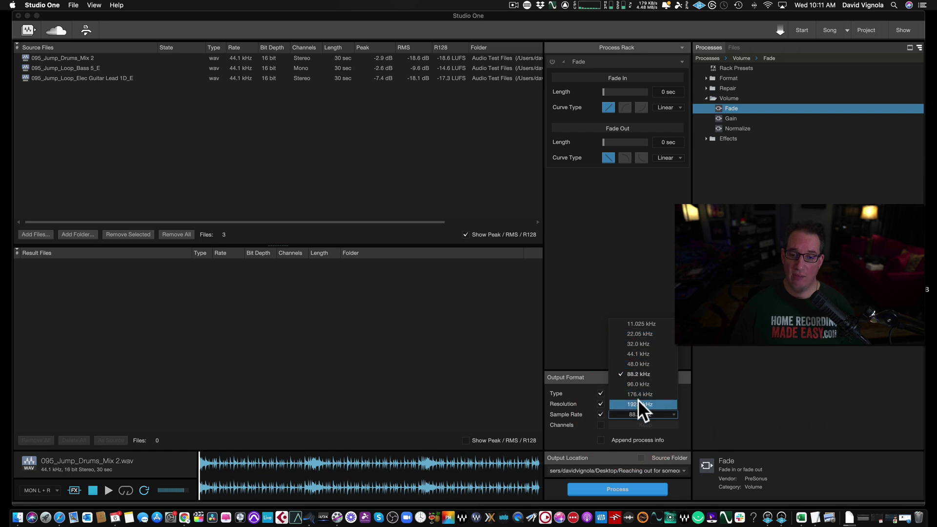
pyautogui.click(643, 365)
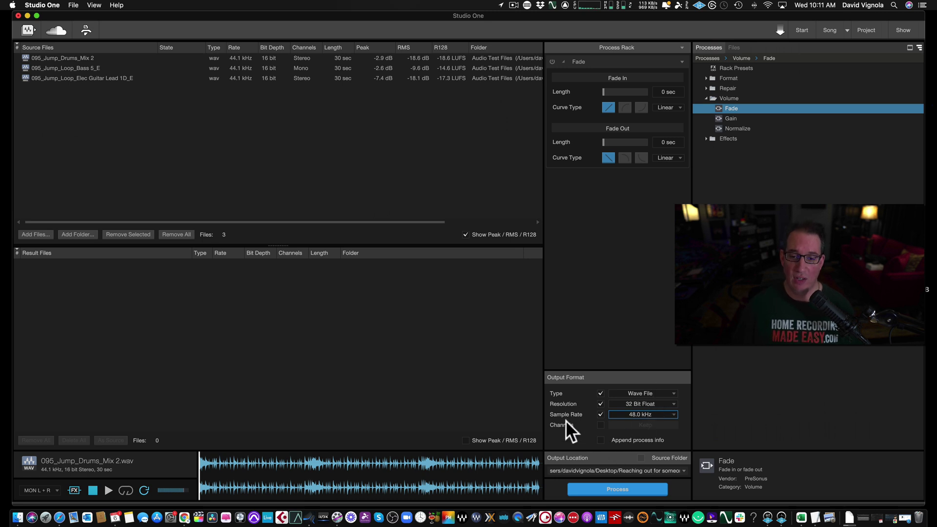
# Try Stereo and Mono channels, then leave Channels unchecked to keep original counts.
pyautogui.click(600, 424)
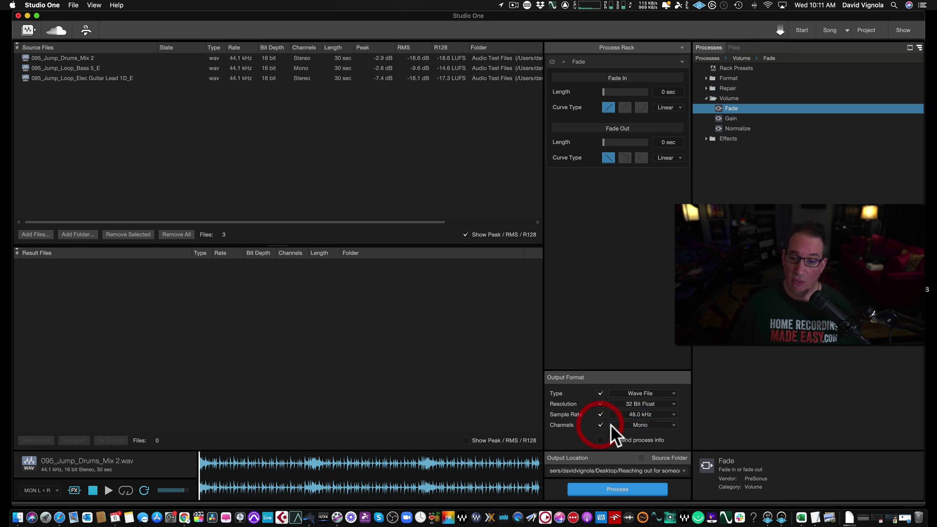
pyautogui.click(638, 425)
pyautogui.click(649, 443)
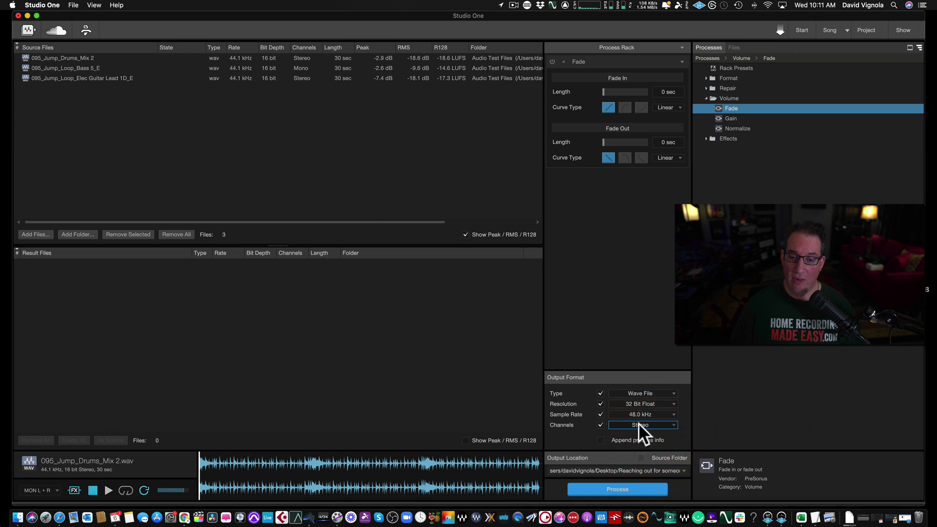
pyautogui.click(638, 423)
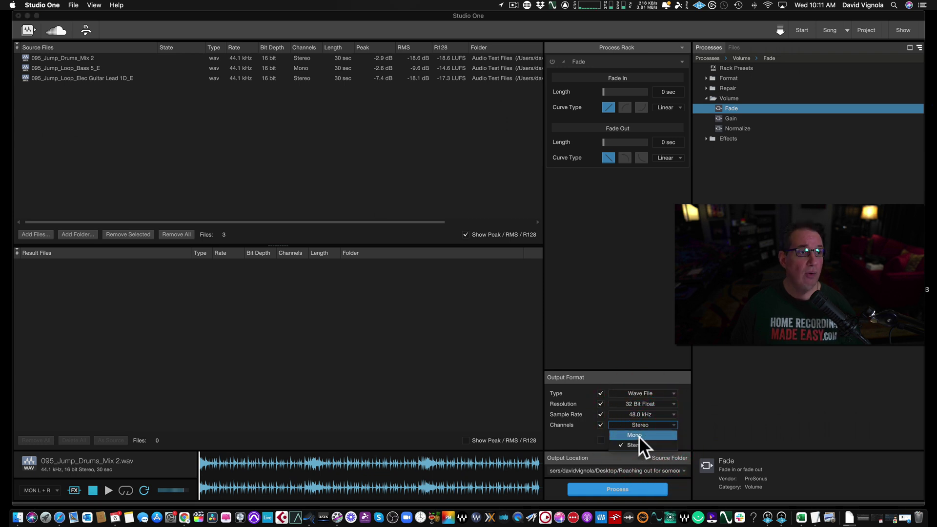
pyautogui.click(640, 435)
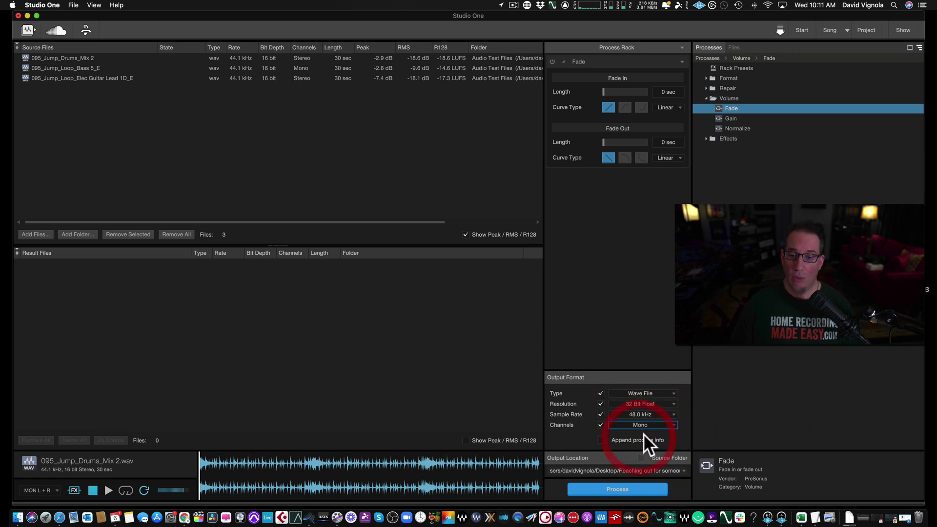
pyautogui.click(600, 425)
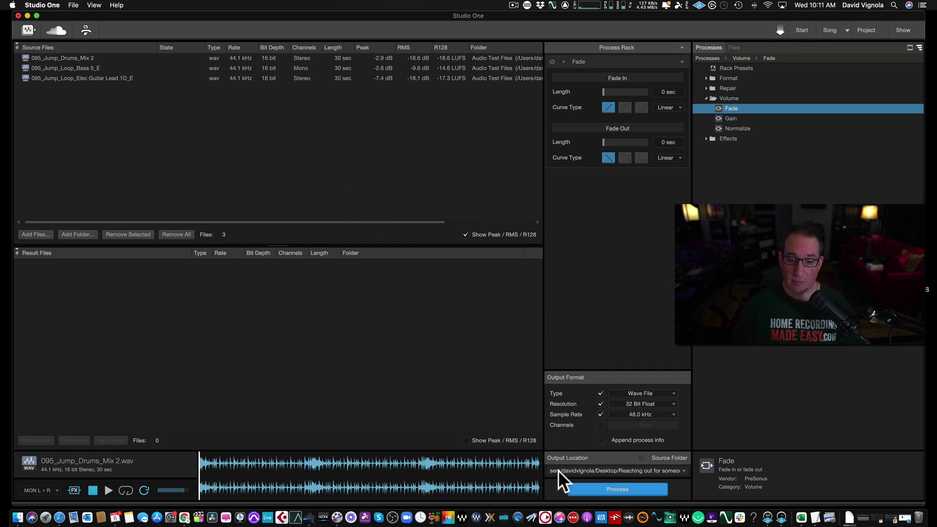
# Create a 'New Converted Files' folder inside Audio Test Files and choose it as output location.
pyautogui.click(641, 457)
pyautogui.click(641, 458)
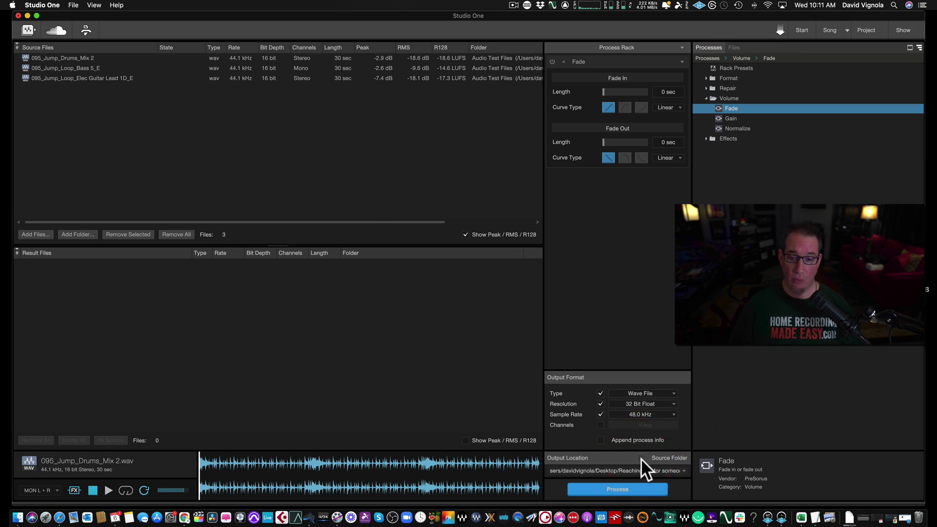
pyautogui.click(634, 470)
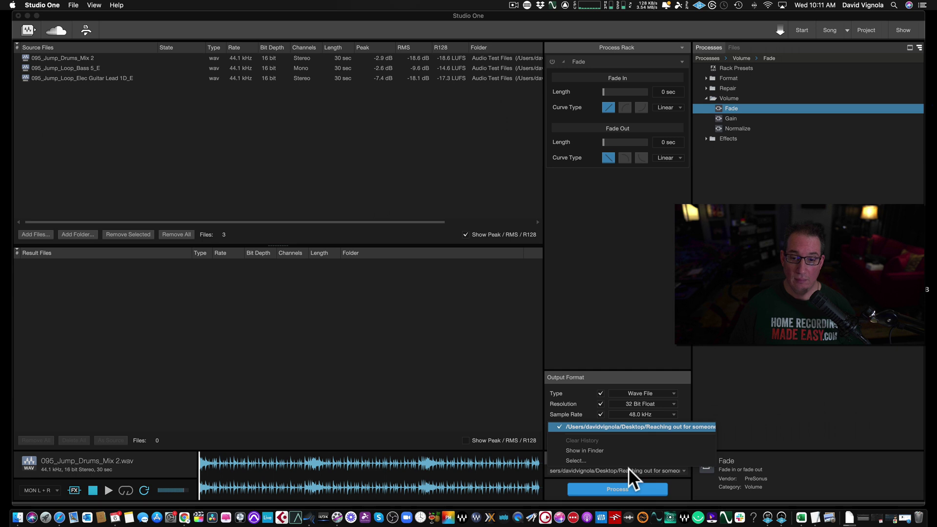
pyautogui.click(588, 459)
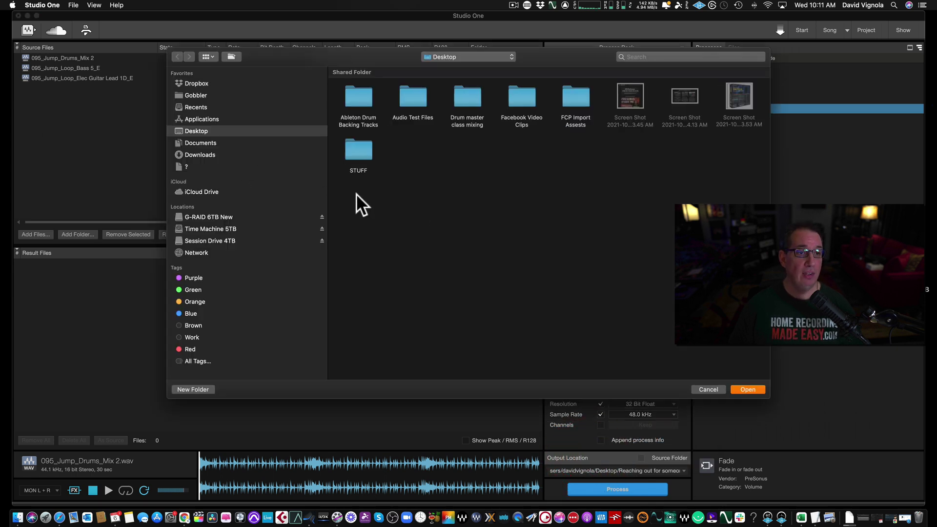
pyautogui.doubleClick(404, 95)
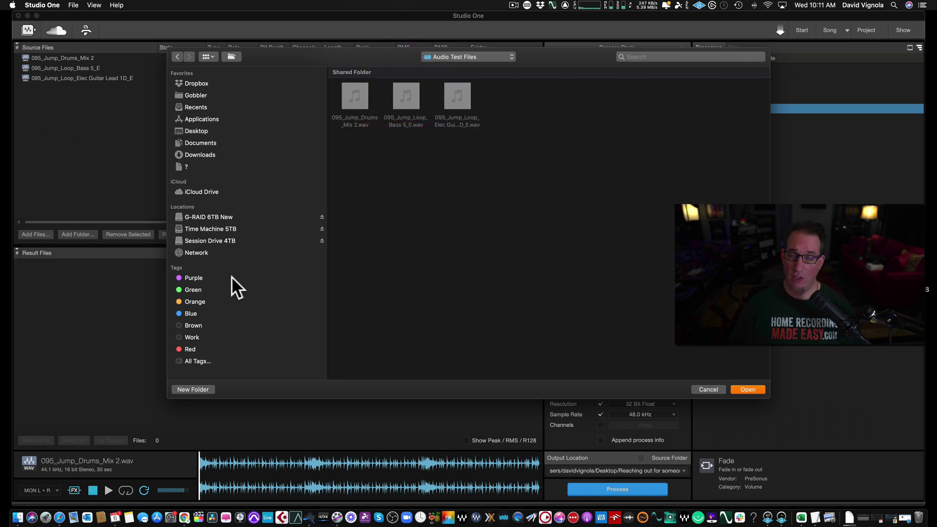
pyautogui.click(193, 389)
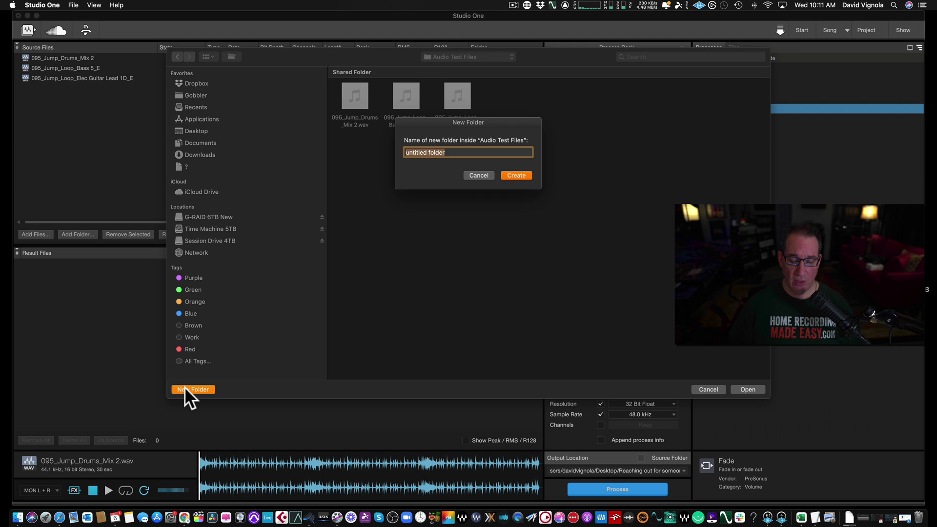
pyautogui.write('New ')
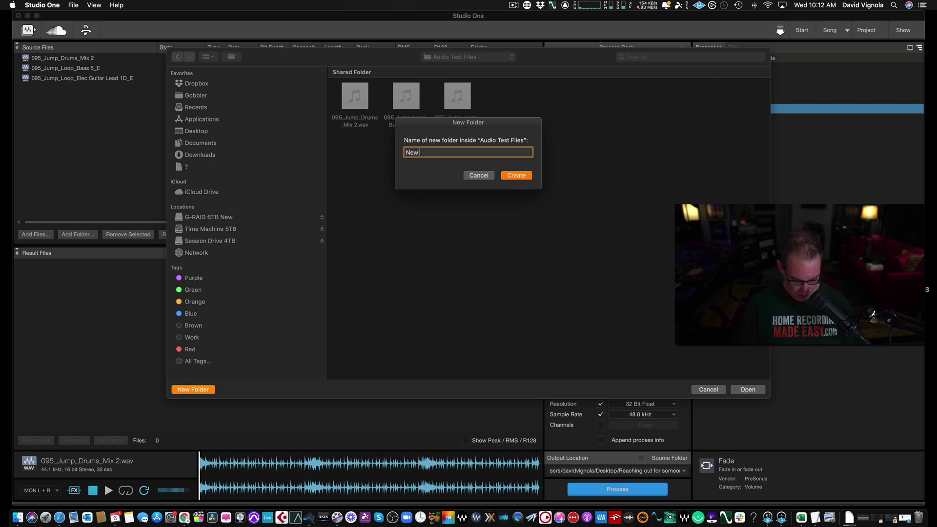
pyautogui.write('Converted Files')
pyautogui.press('Return')
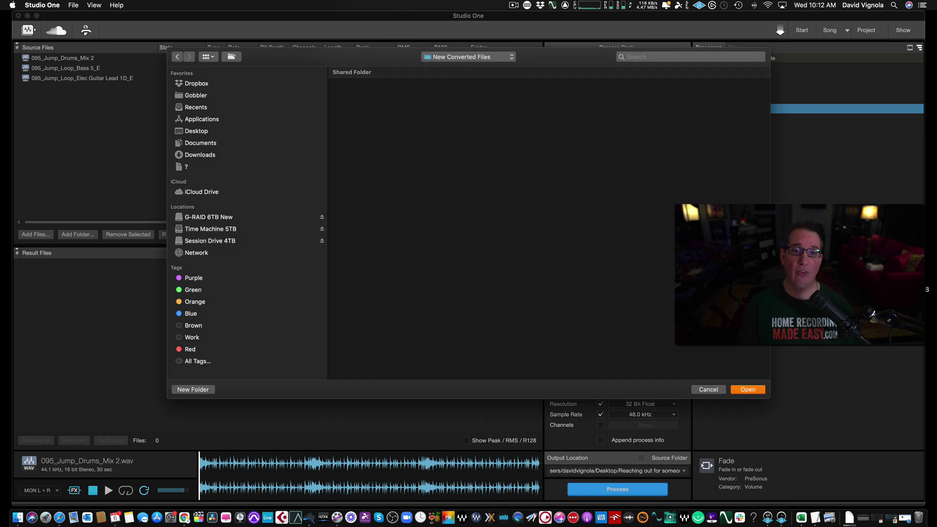
pyautogui.click(747, 390)
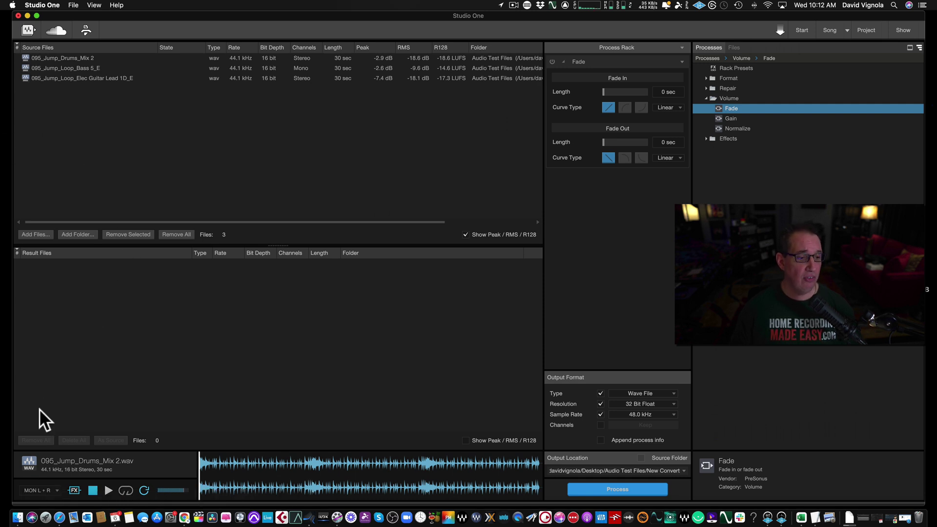
# Preview the 095_Jump_Drums_Mix 2 and 095_Jump_Loop_Bass 5_E source files.
pyautogui.click(64, 55)
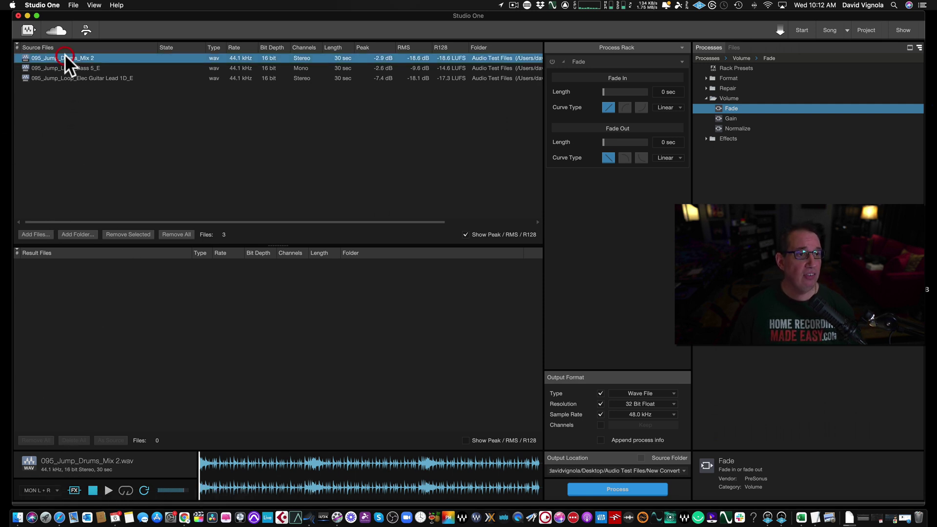
pyautogui.click(108, 488)
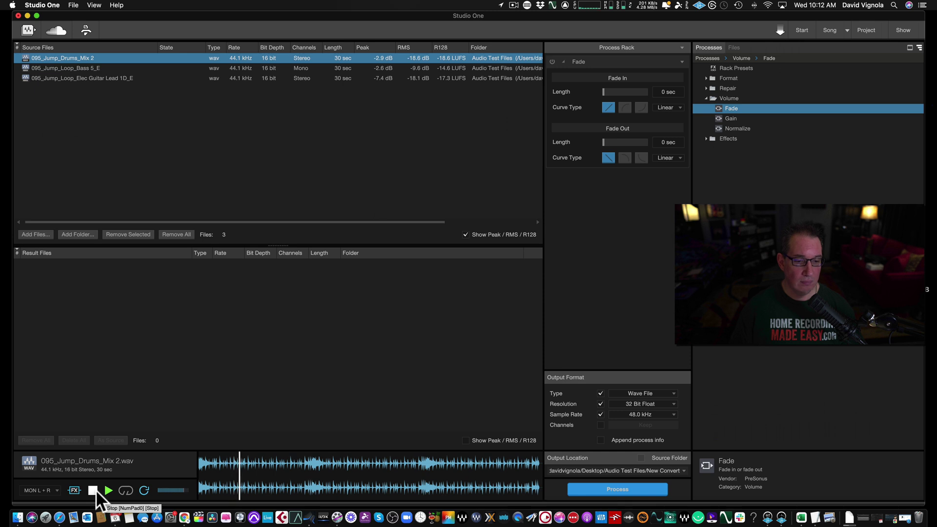
pyautogui.click(94, 490)
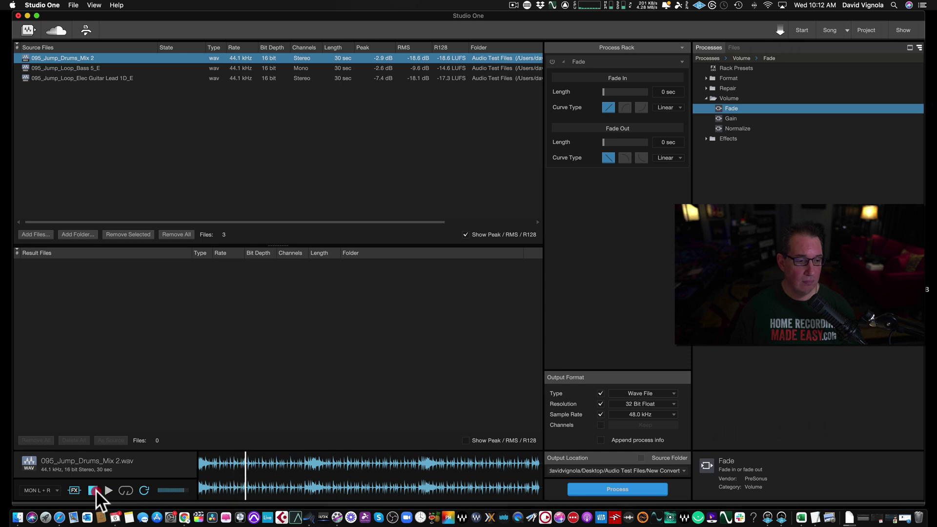
pyautogui.click(69, 68)
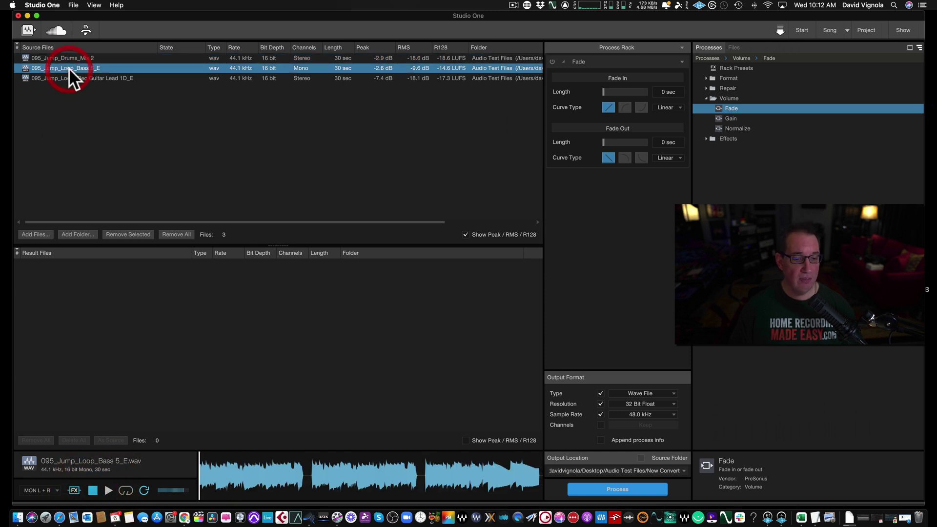
pyautogui.click(108, 490)
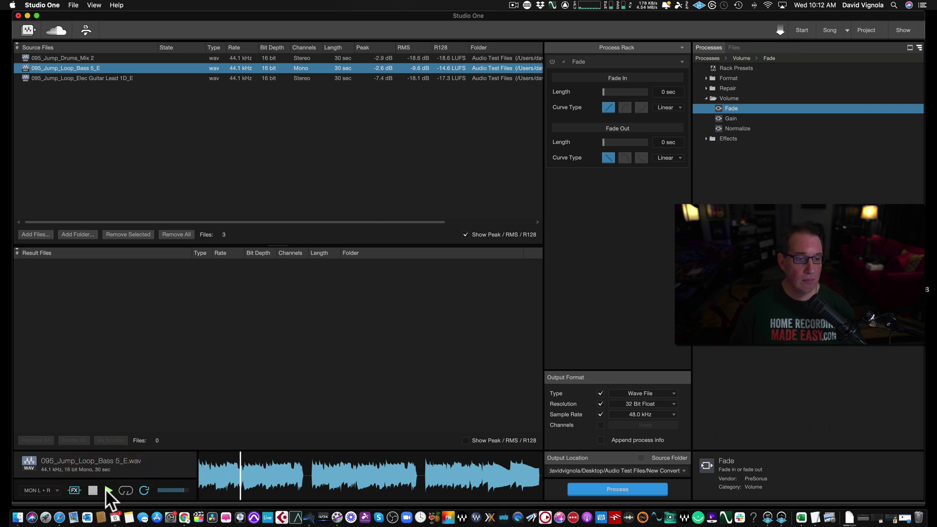
pyautogui.click(107, 490)
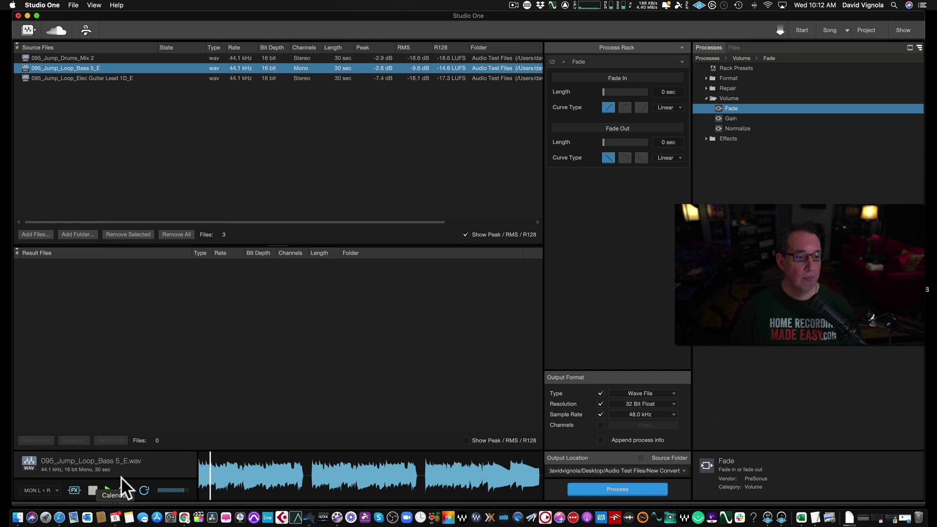
pyautogui.click(93, 489)
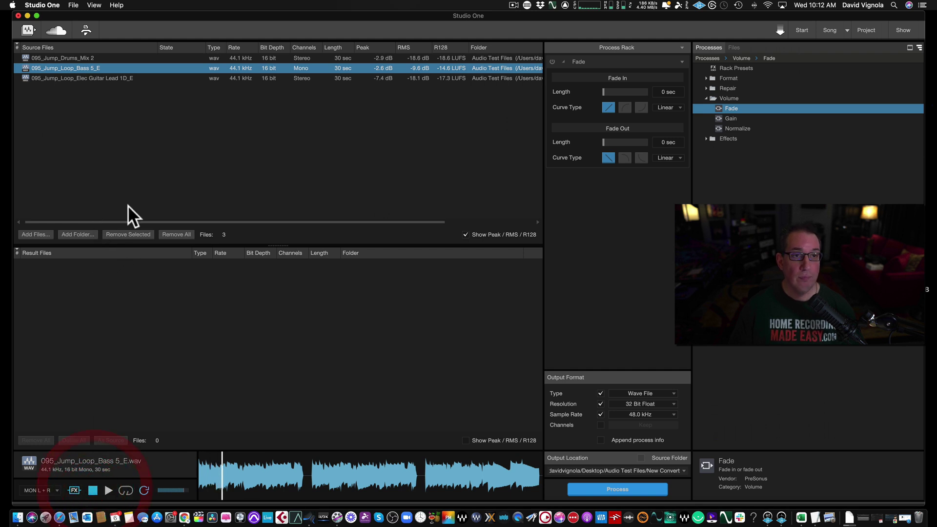
# Preview the Elec Guitar Lead source file.
pyautogui.click(93, 78)
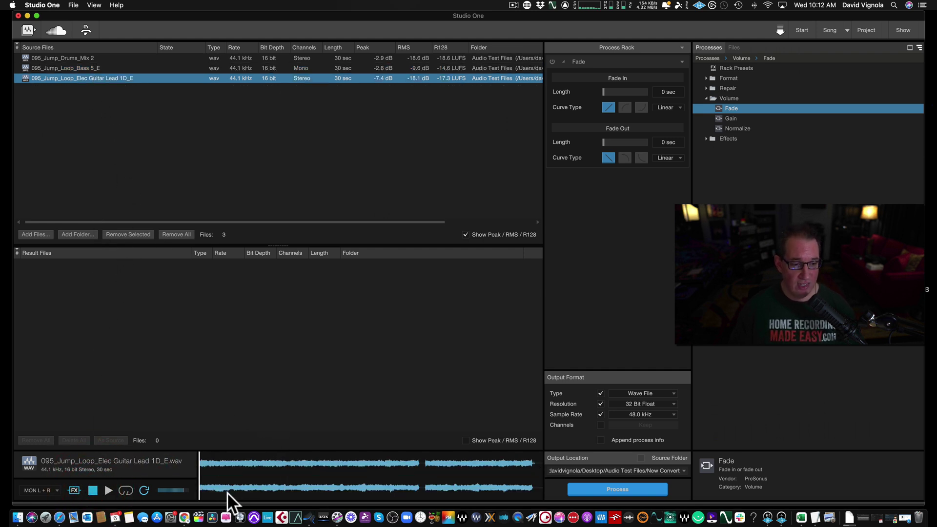
pyautogui.click(111, 487)
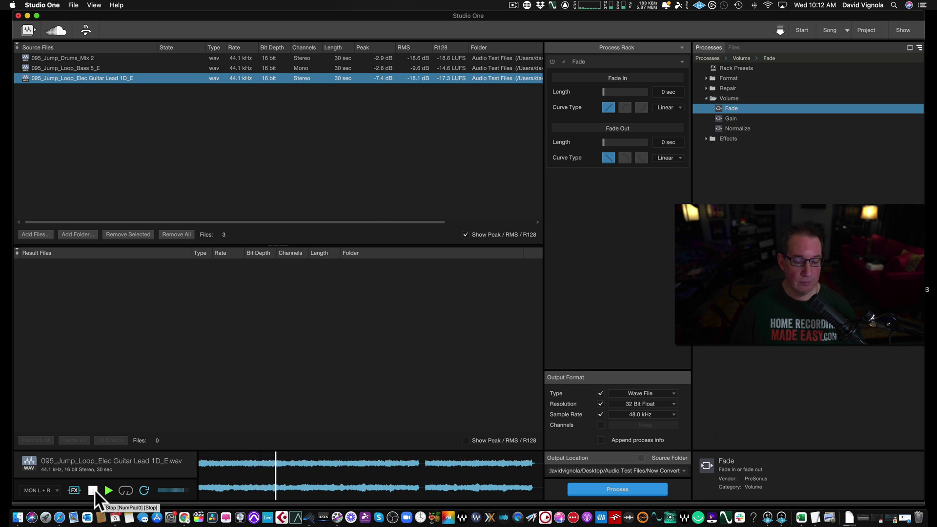
pyautogui.click(94, 489)
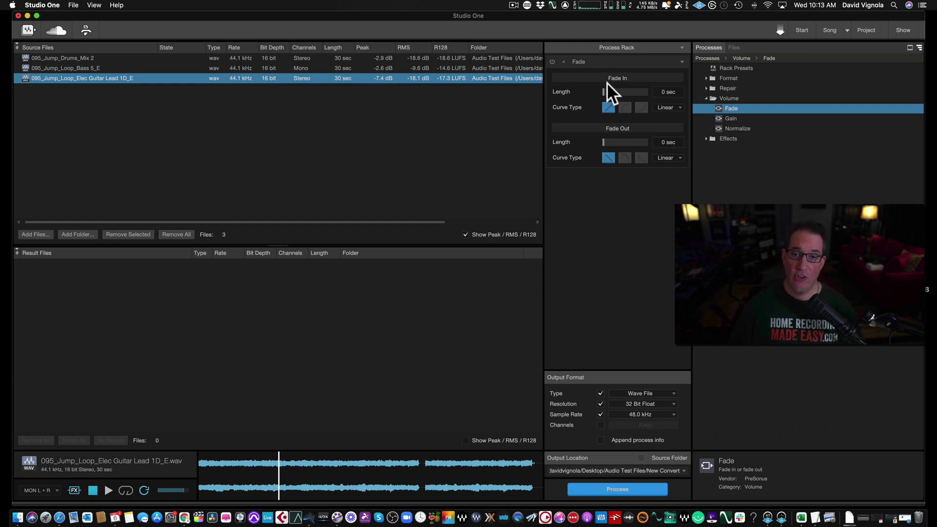
# Run Process to convert all three sources and wait for each to show Success.
pyautogui.click(615, 487)
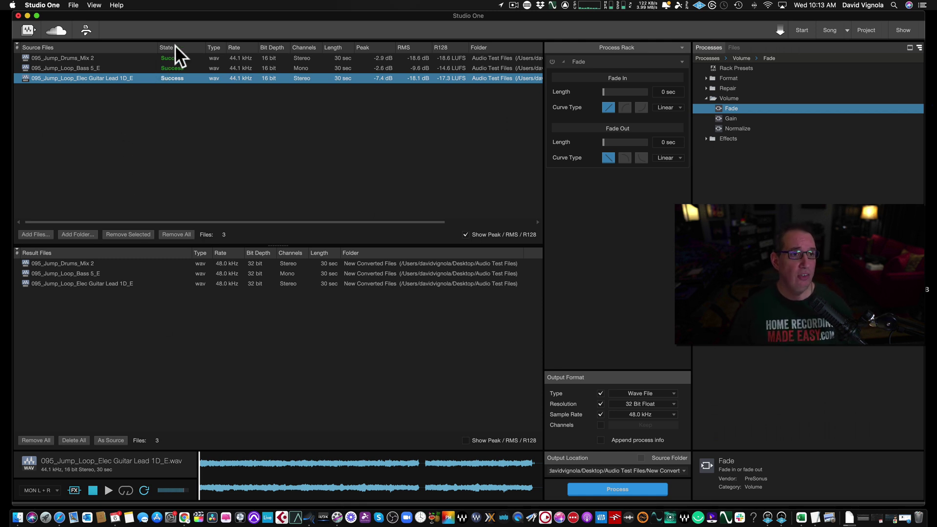
pyautogui.click(28, 14)
pyautogui.moveTo(505, 166); pyautogui.dragTo(368, 143)
pyautogui.moveTo(639, 326); pyautogui.dragTo(744, 392)
pyautogui.moveTo(635, 320); pyautogui.dragTo(754, 399)
pyautogui.click(658, 235)
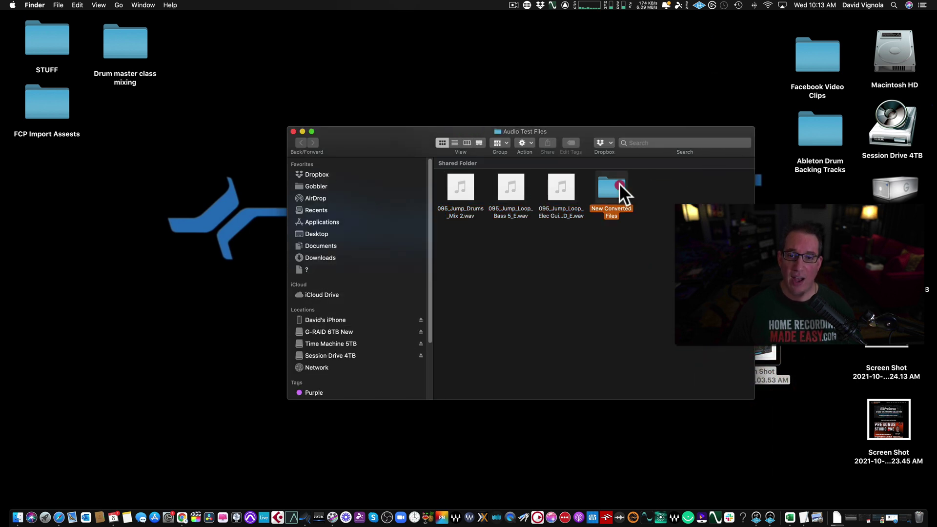
pyautogui.doubleClick(620, 184)
pyautogui.moveTo(352, 144); pyautogui.dragTo(332, 142)
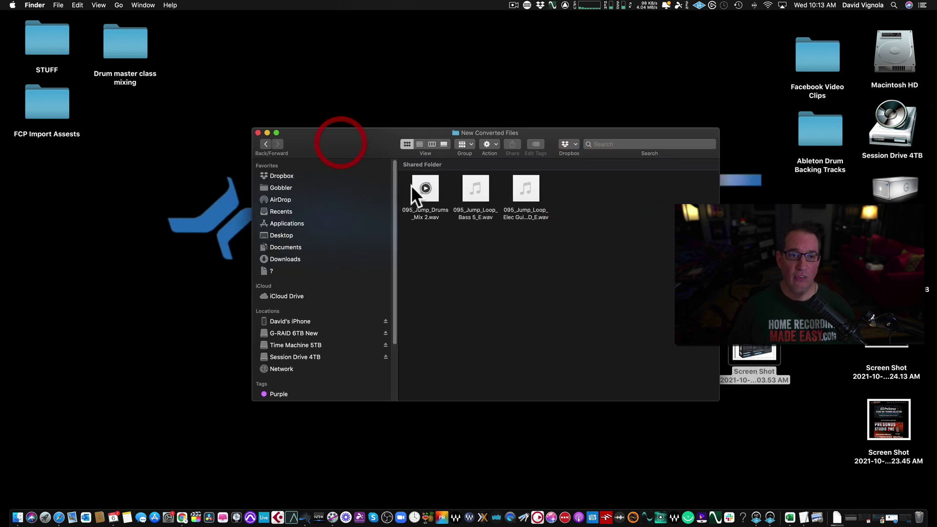
pyautogui.rightClick(415, 191)
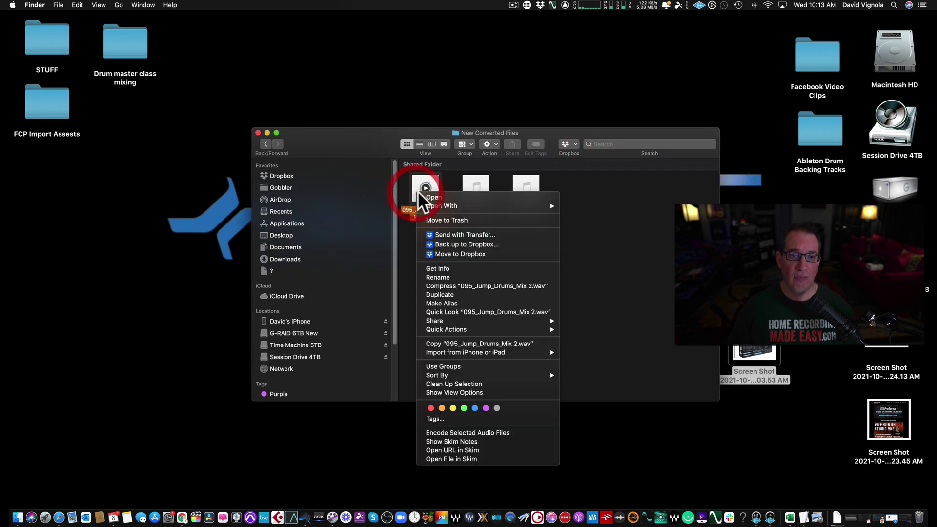
pyautogui.click(437, 269)
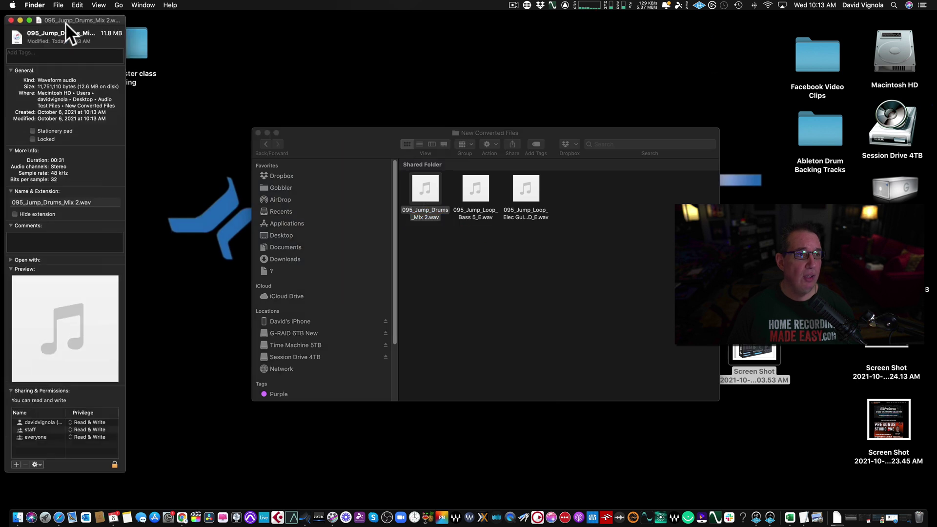
pyautogui.moveTo(71, 19); pyautogui.dragTo(316, 56)
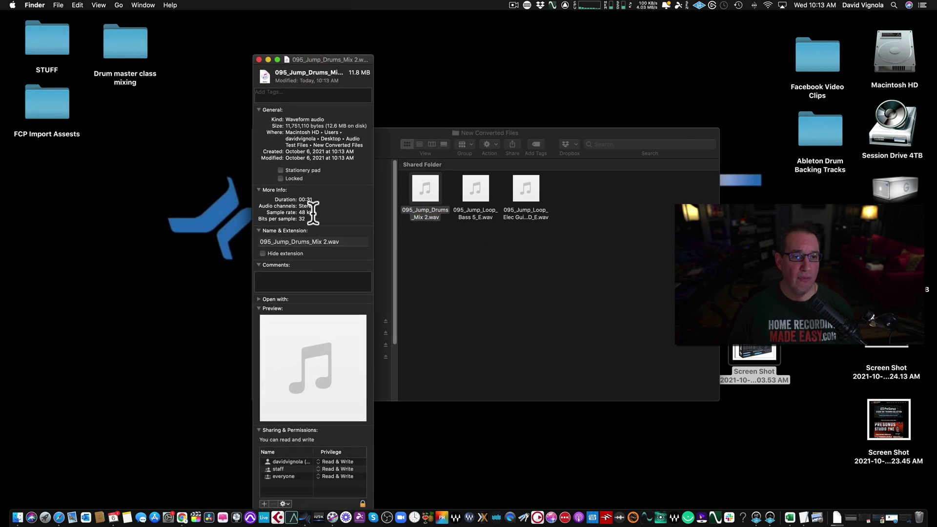
pyautogui.click(258, 60)
pyautogui.click(905, 518)
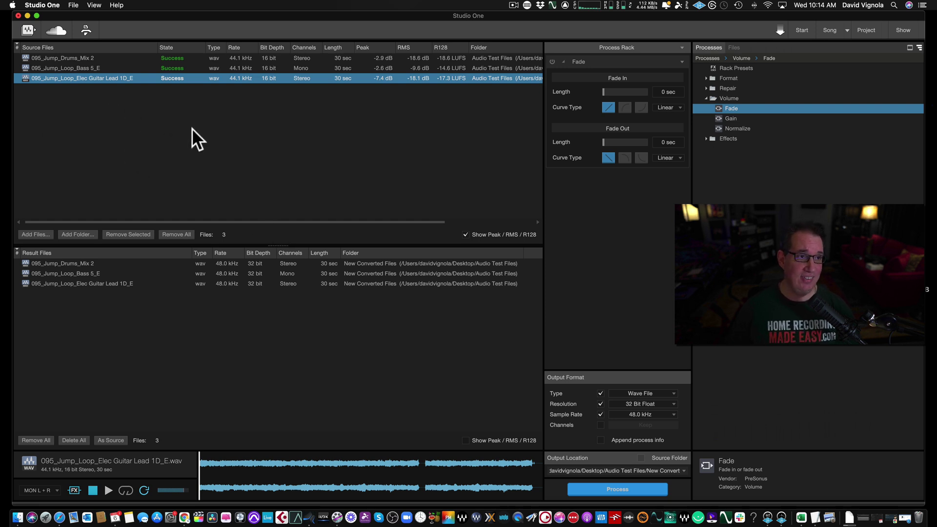
# Return to the Studio One Start page with its recent files list.
pyautogui.click(798, 29)
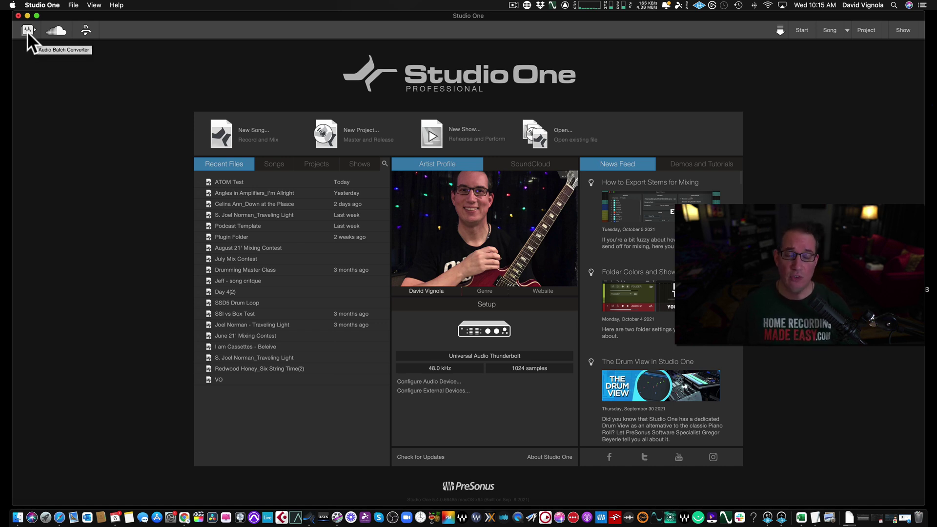
pyautogui.click(42, 4)
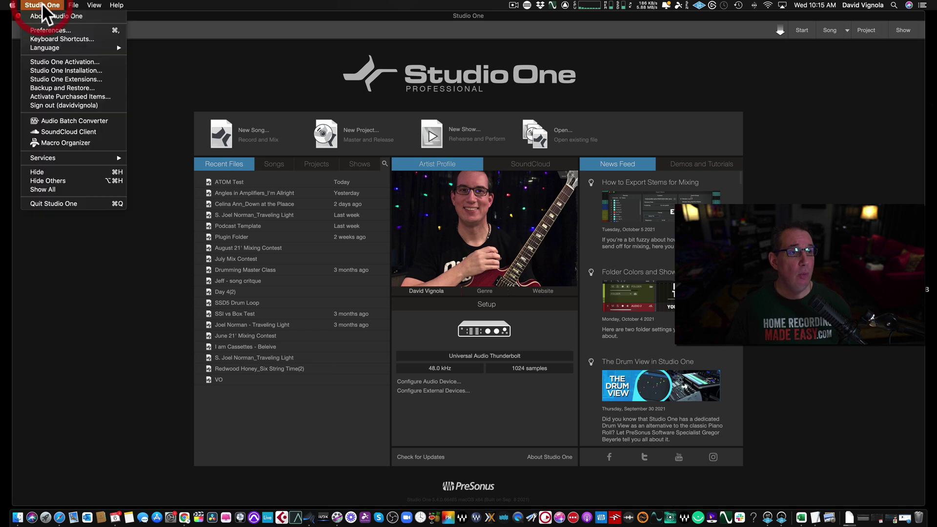
pyautogui.click(78, 61)
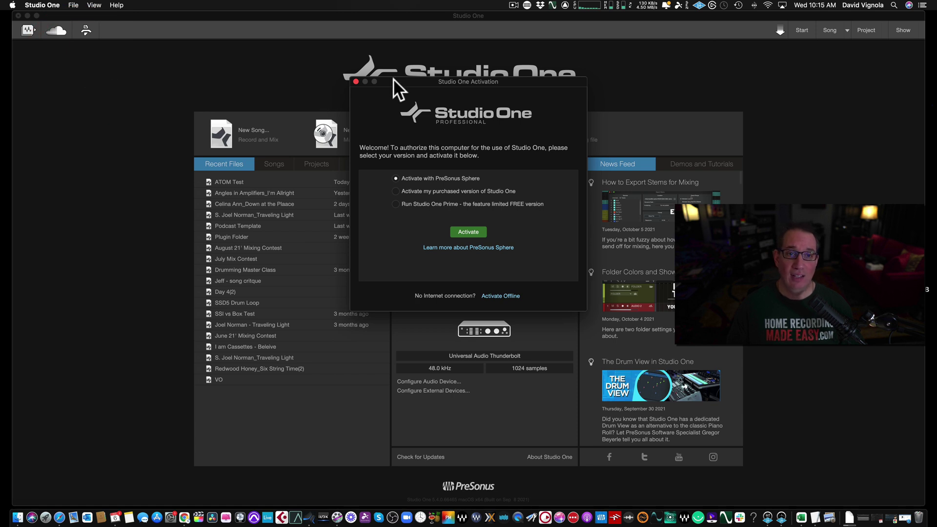
pyautogui.moveTo(393, 78); pyautogui.dragTo(391, 106)
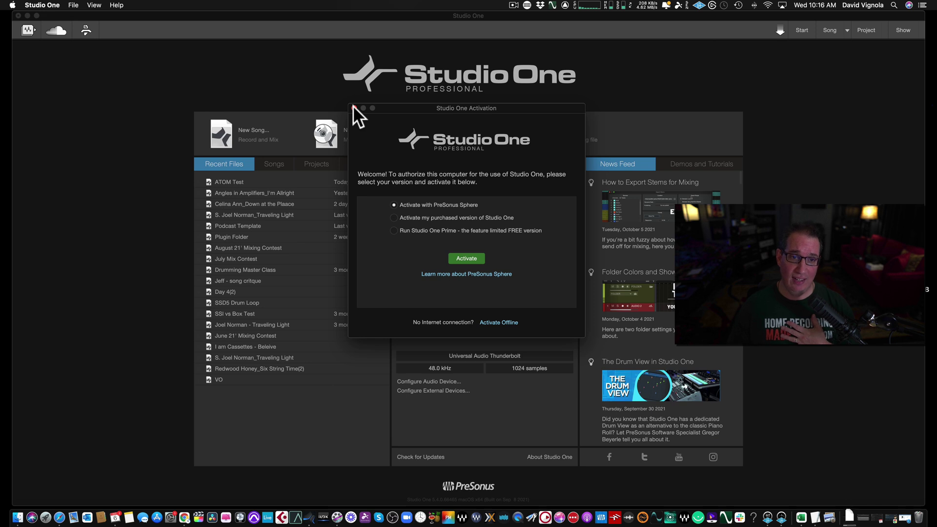
pyautogui.click(355, 108)
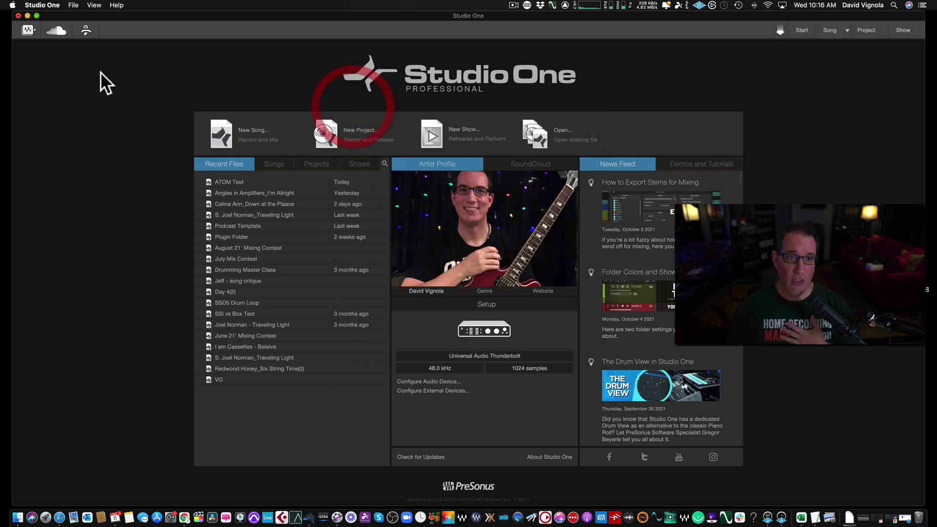
pyautogui.click(41, 5)
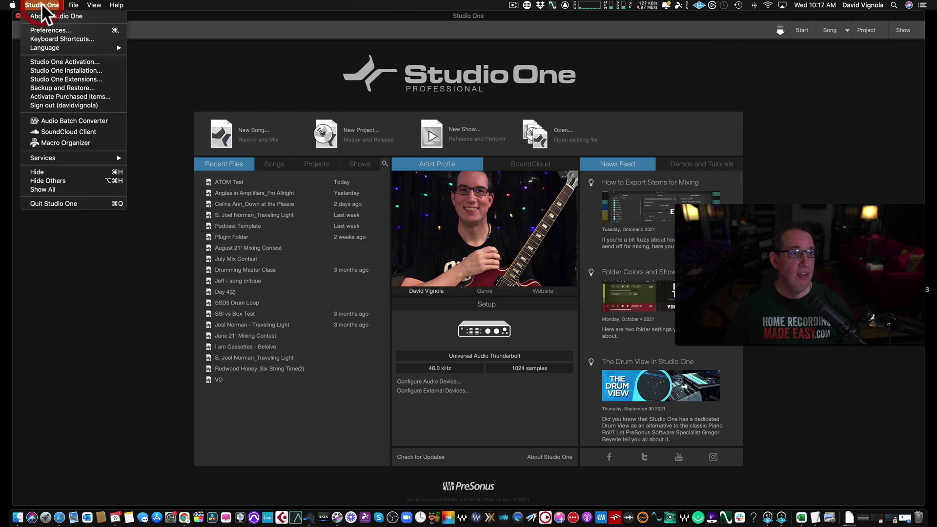
pyautogui.click(45, 60)
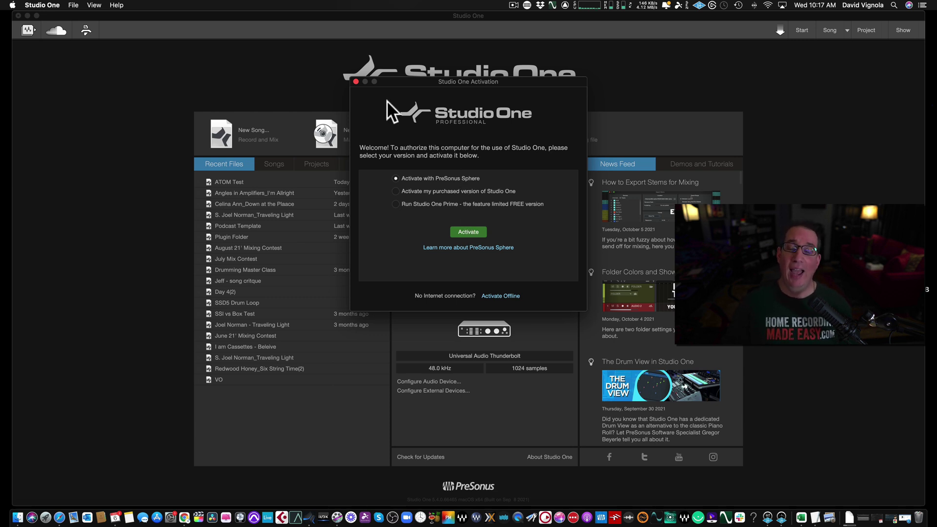
pyautogui.click(355, 81)
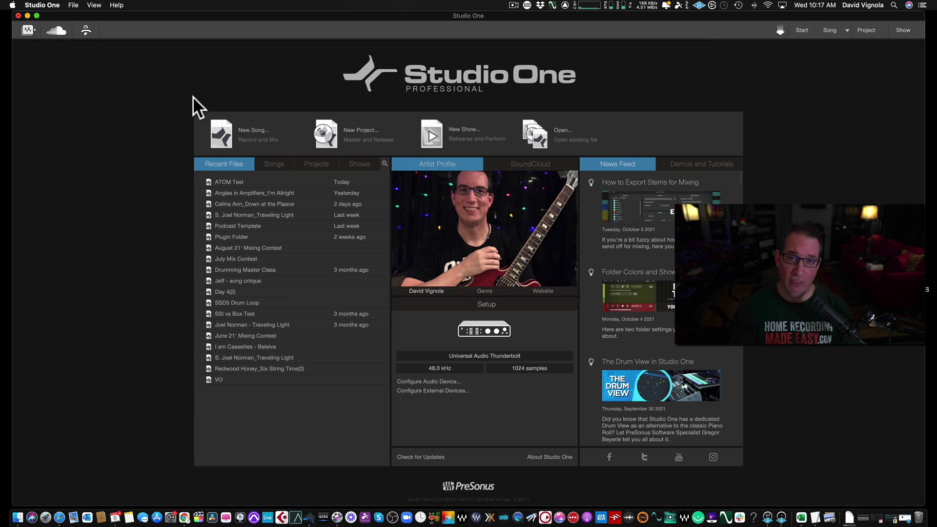